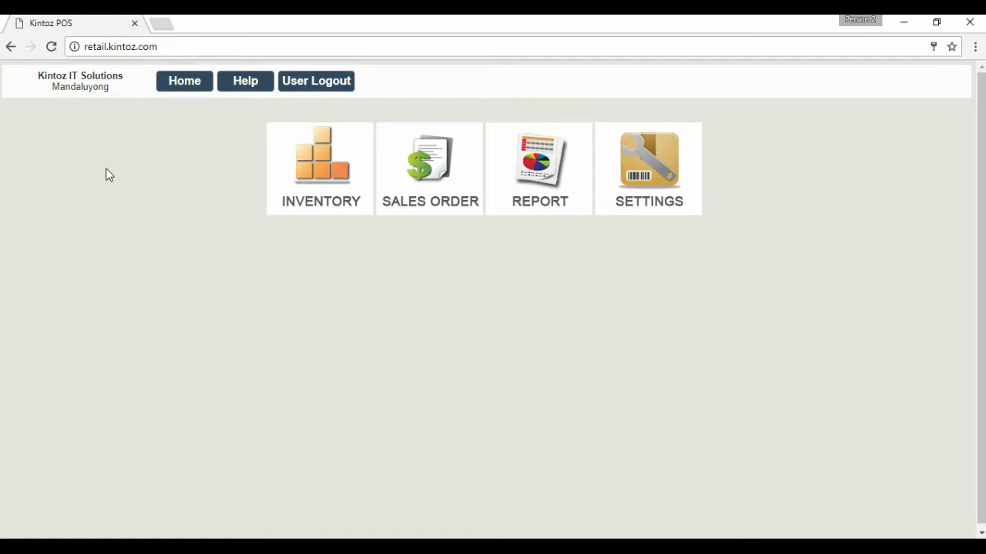
Open the inventory count sheet and set its inventory location to Store 1.
left_click(288, 166)
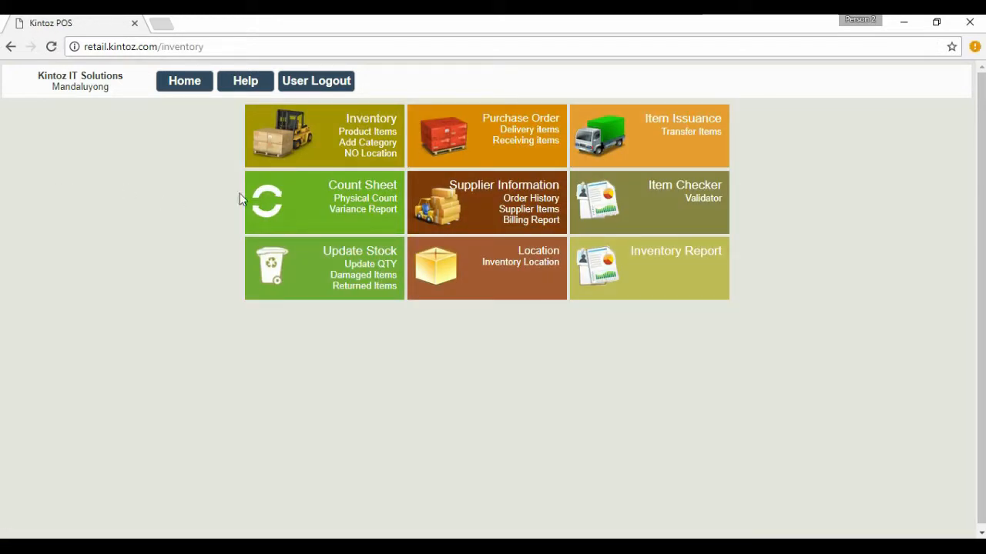
left_click(305, 204)
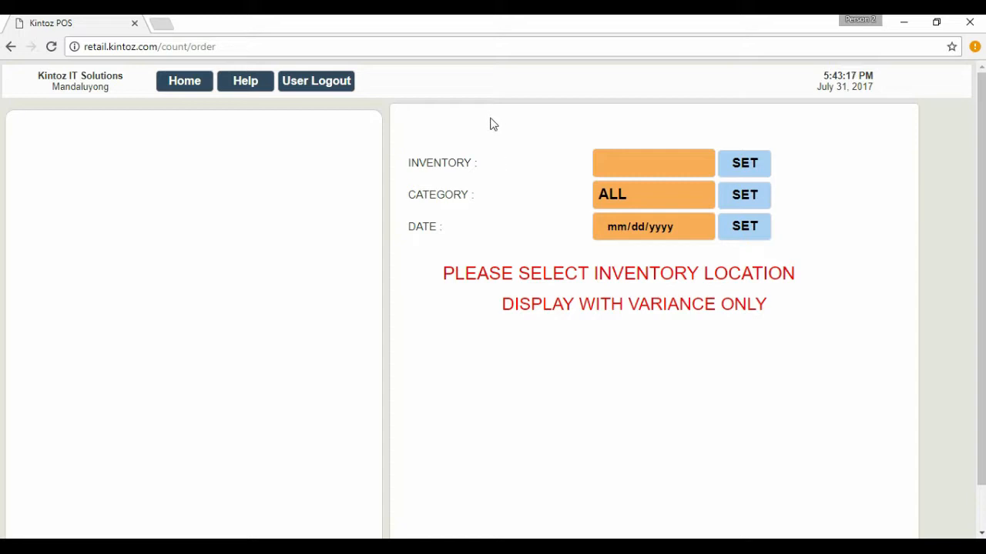
left_click(599, 159)
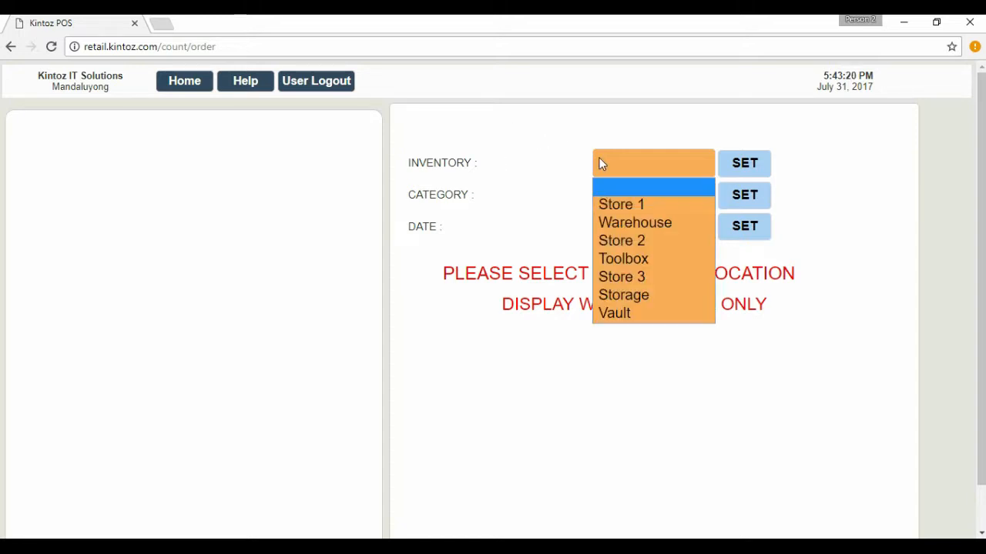
left_click(656, 207)
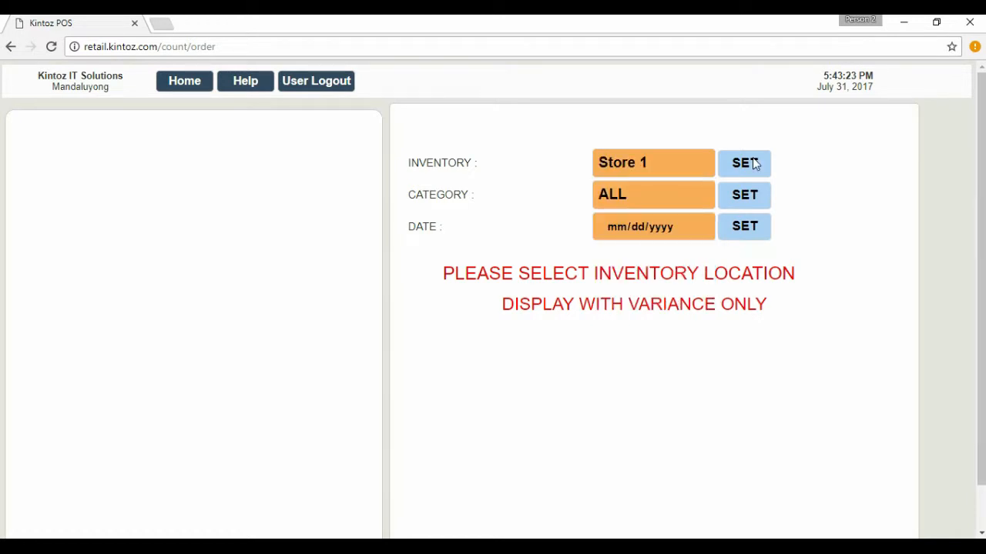
left_click(750, 162)
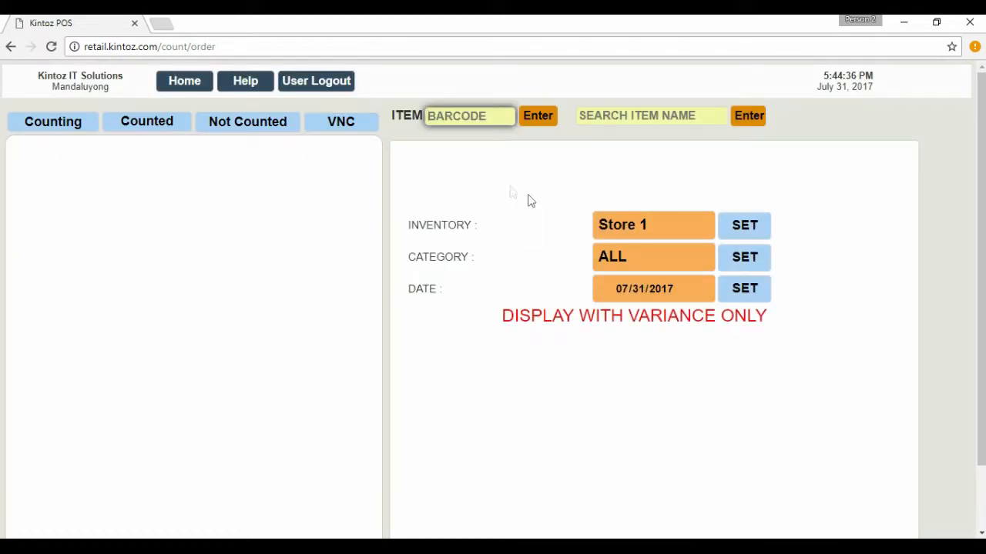
Set the count sheet's category to Clothing.
left_click(633, 260)
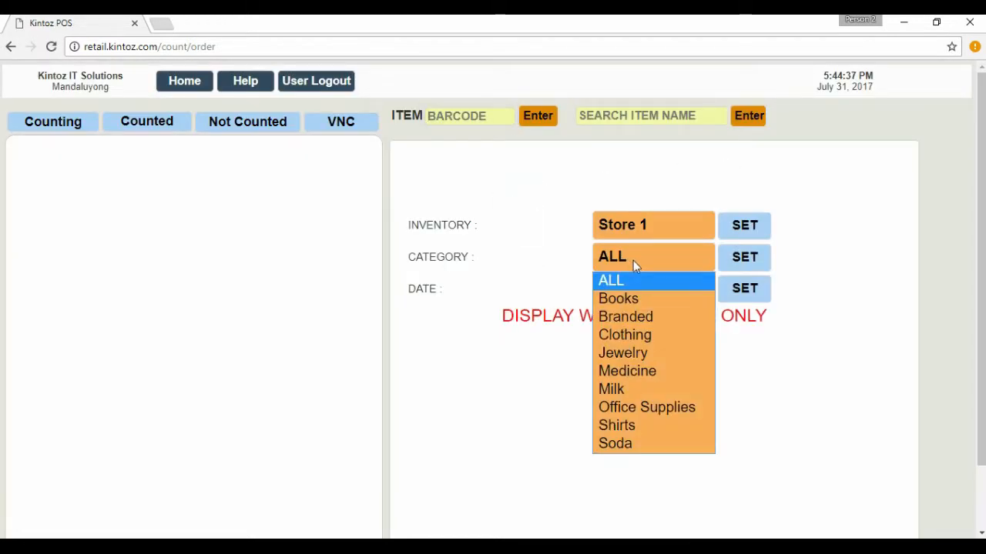
left_click(643, 335)
left_click(744, 262)
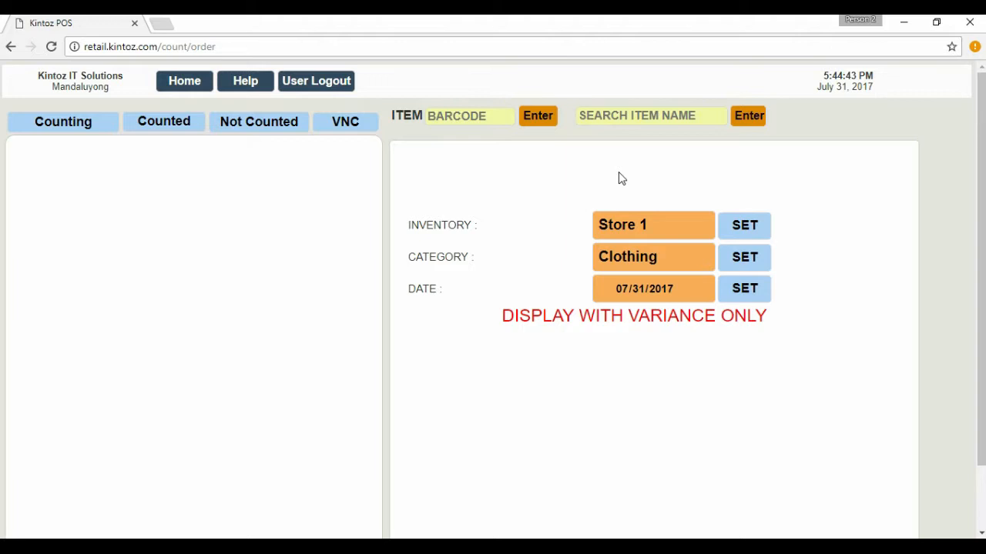
Search for the Captain America shirt by item name and add a count of 490 pieces.
left_click(671, 121)
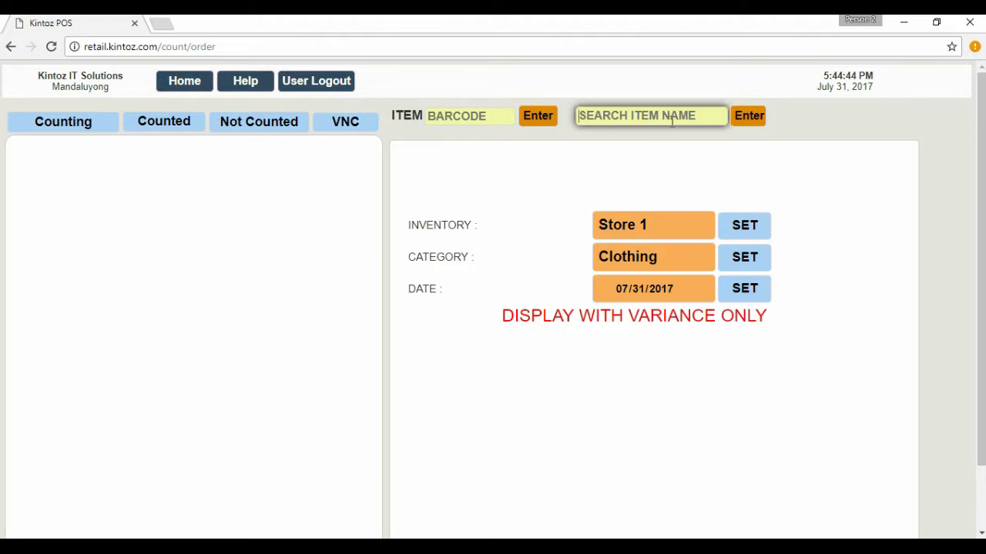
type("captain americ")
key("Return")
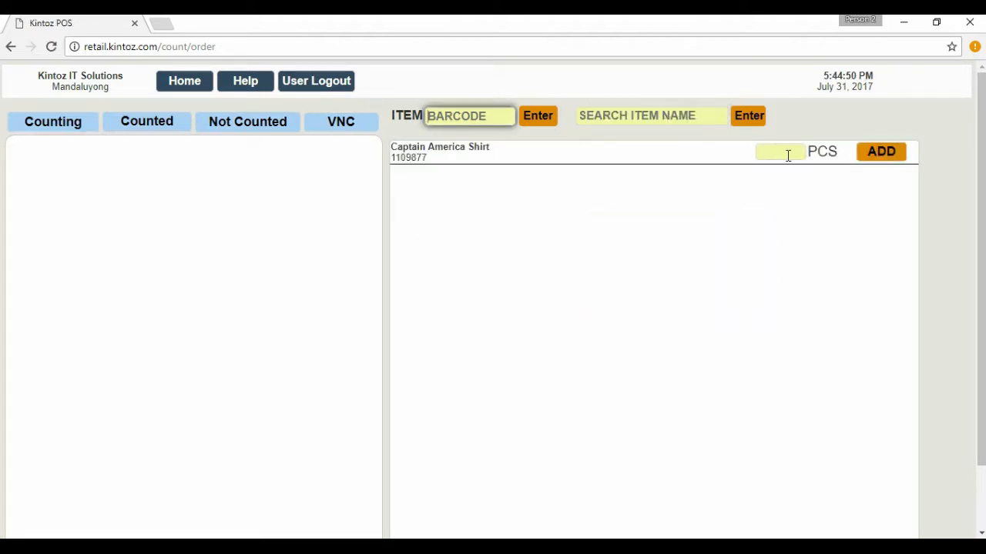
left_click(787, 154)
type("490")
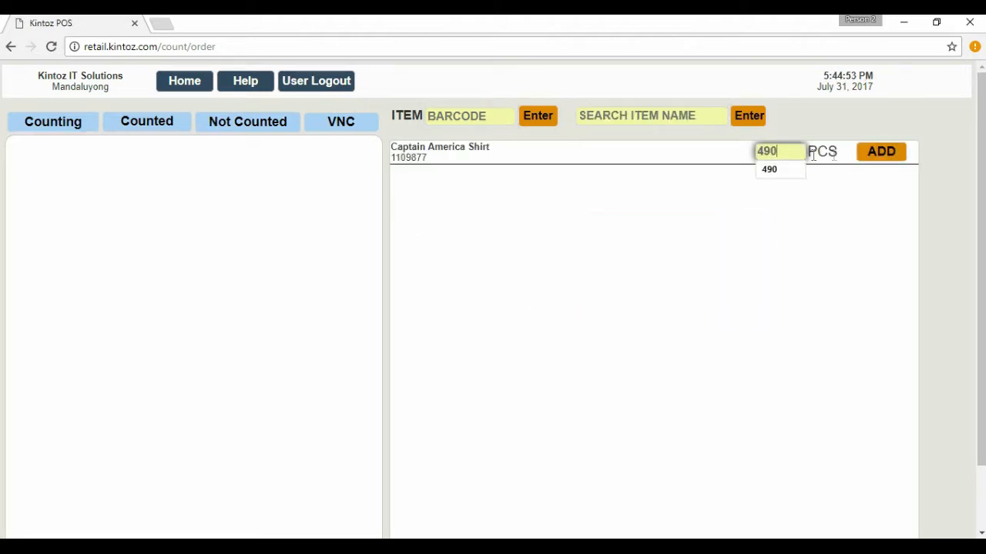
left_click(866, 156)
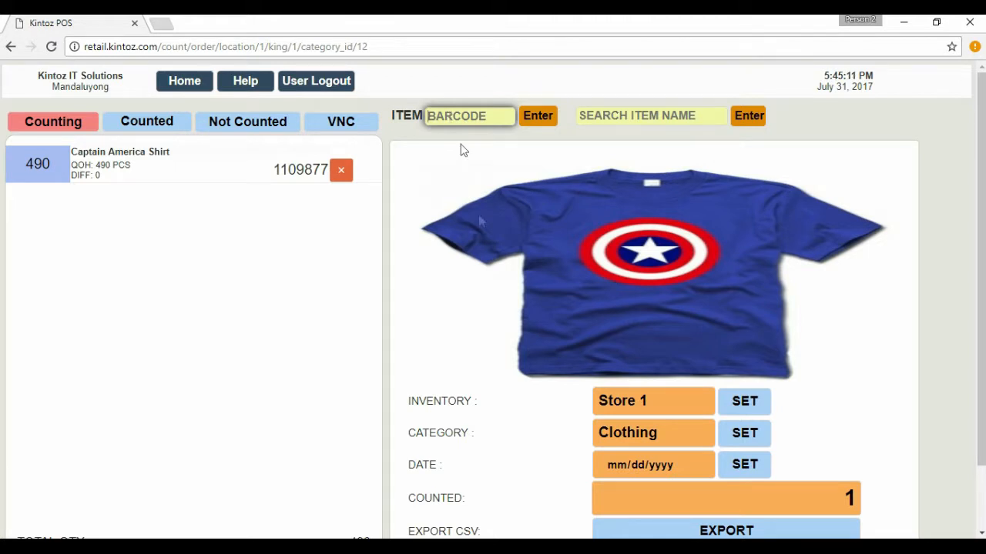
Enter a count of 1000 for barcode 1109876 using the quantity*barcode format.
type("1000*")
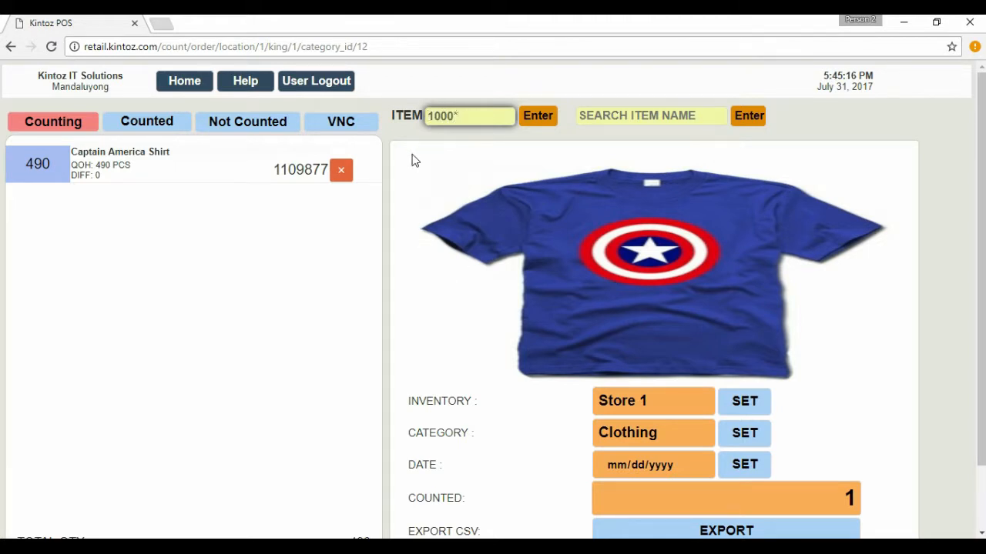
type("1109876")
left_click(539, 119)
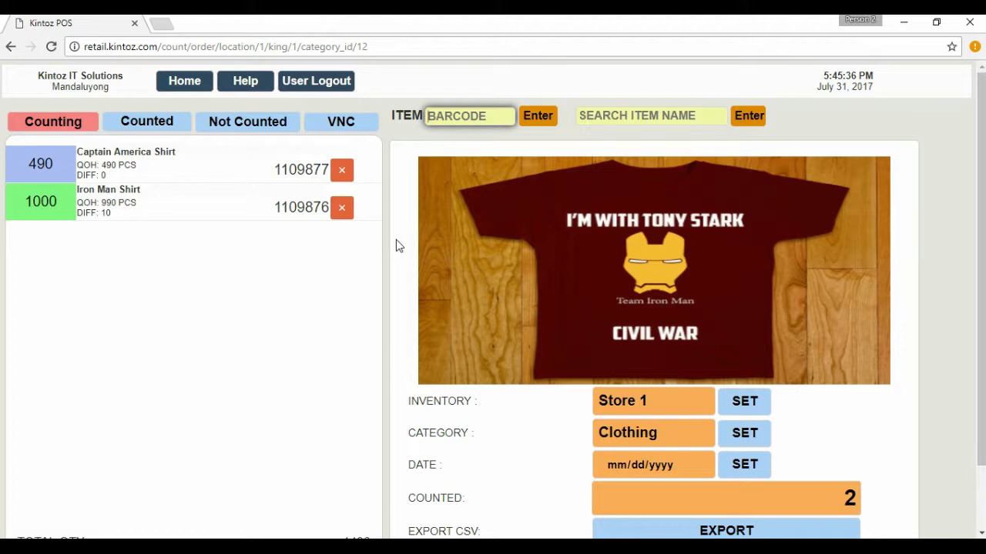
Complete the Store 1 count and display the list of counted items.
scroll(399, 246, "down", 2)
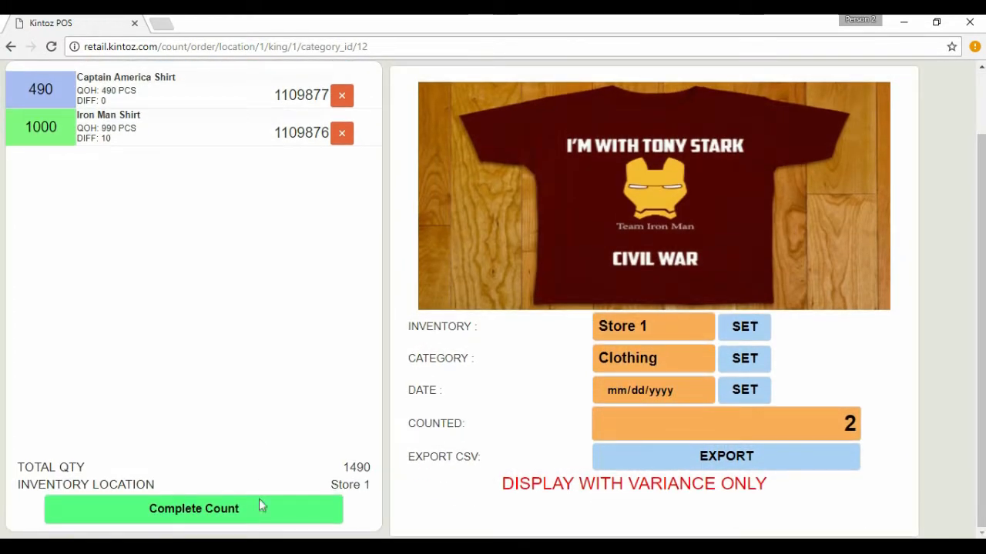
left_click(262, 501)
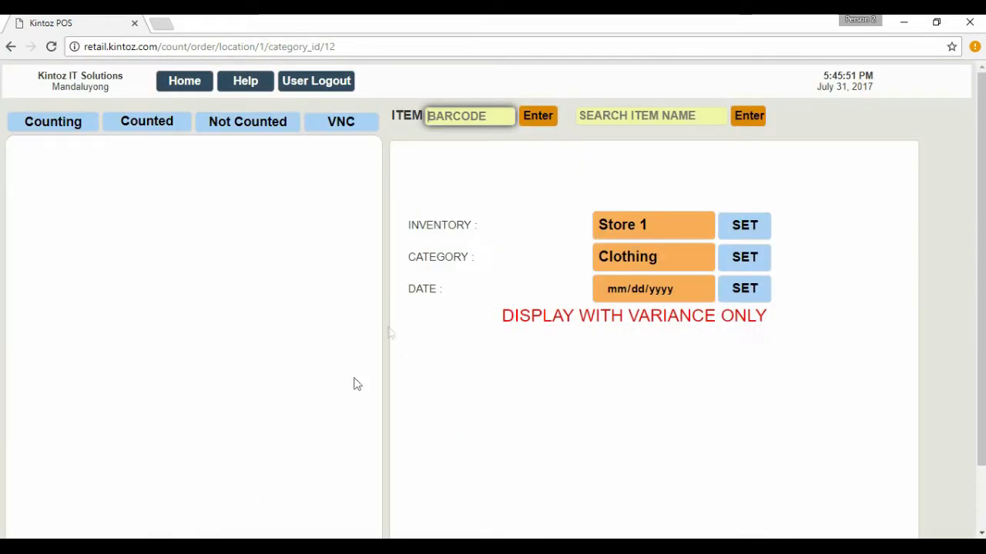
left_click(152, 121)
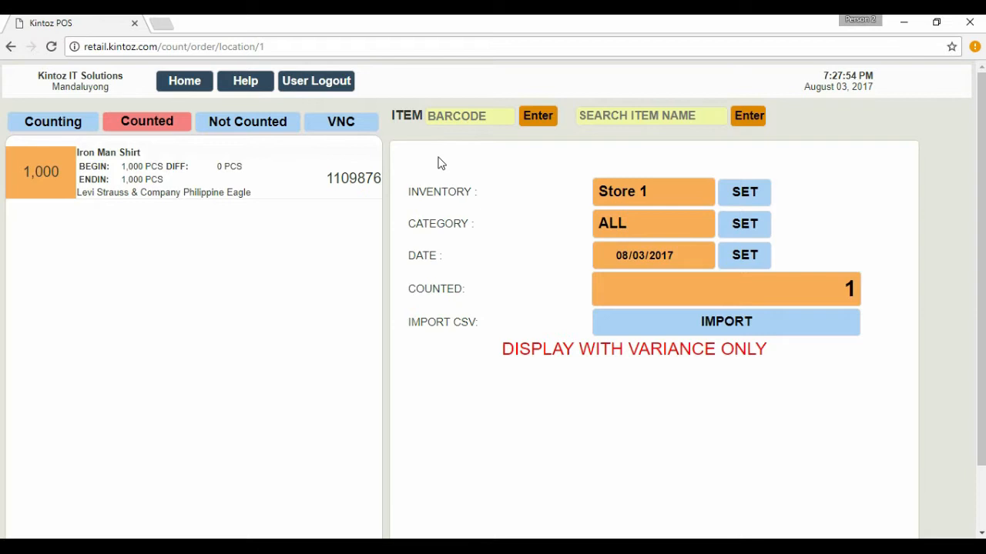
Enter an additional 100 pieces for the already counted item 1109876 as 100*1109876.
left_click(443, 117)
type("100")
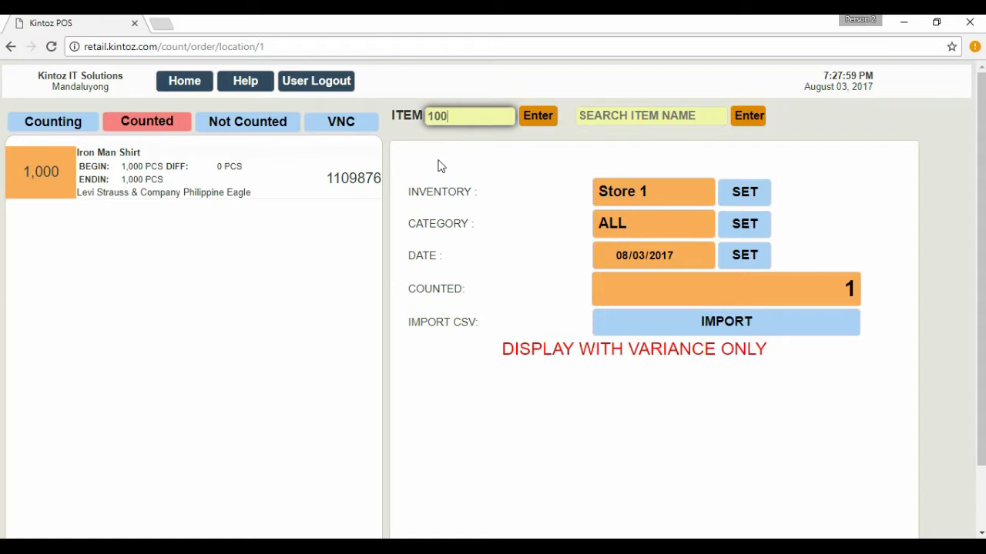
type("*1109876")
left_click(538, 120)
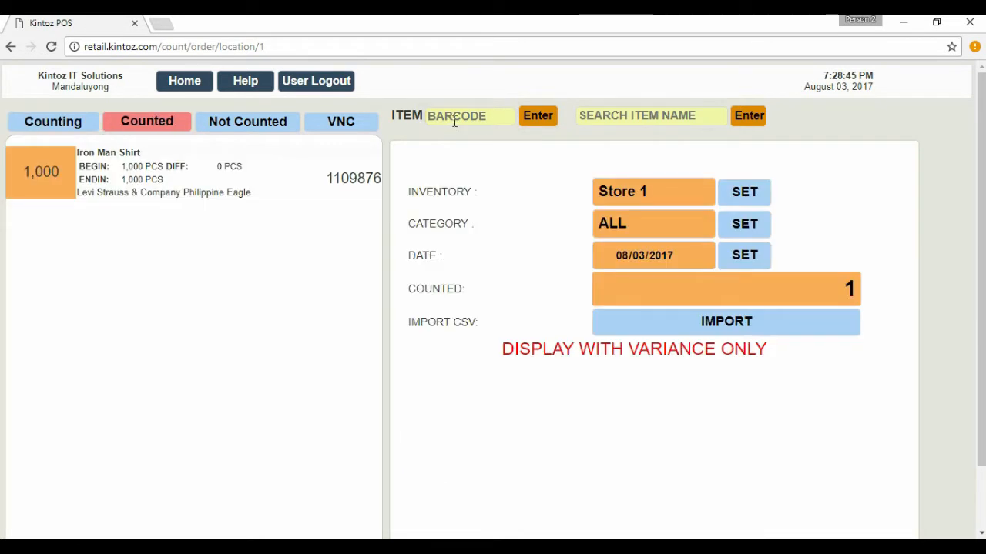
Deduct 50 pieces from the counted item 1109876 by entering -50*1109876.
left_click(454, 120)
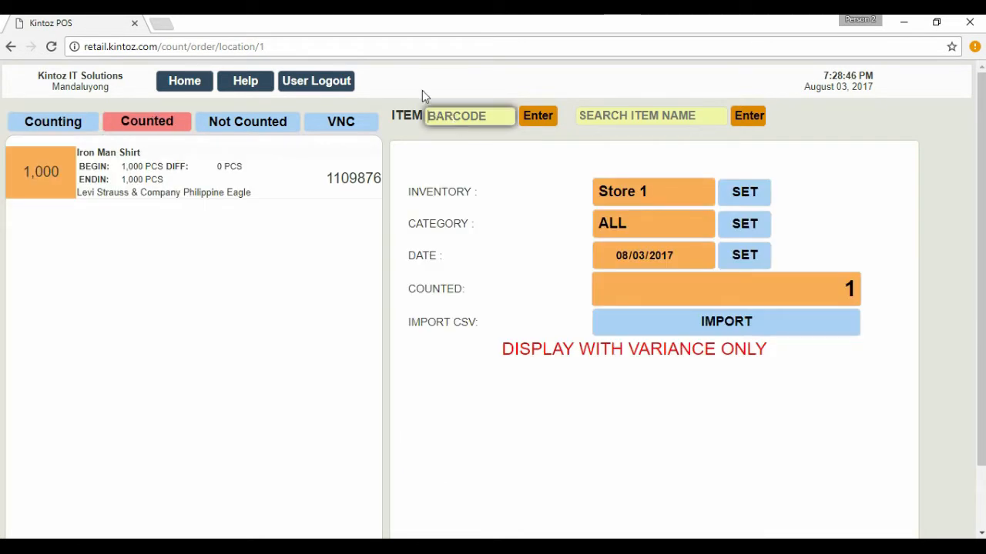
type("-50*1109876")
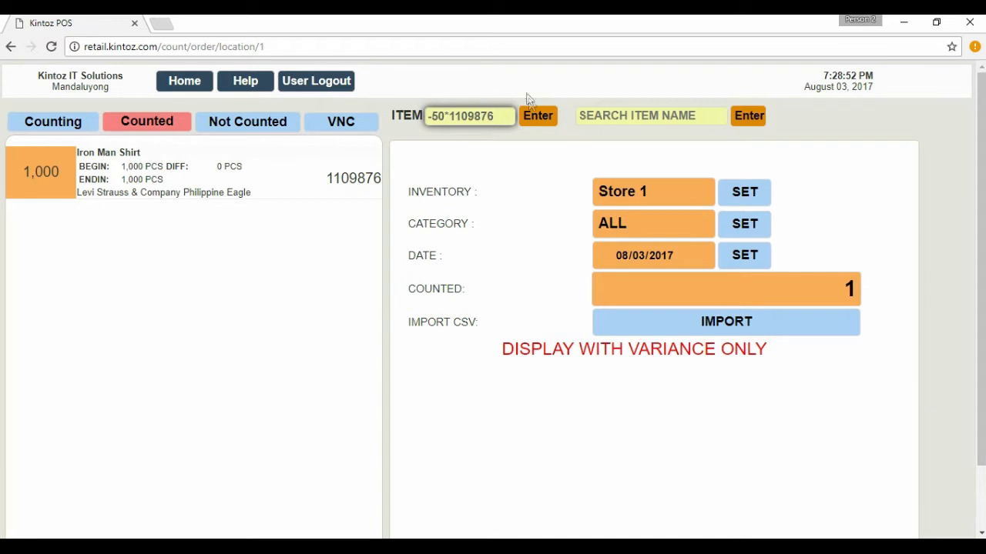
left_click(537, 116)
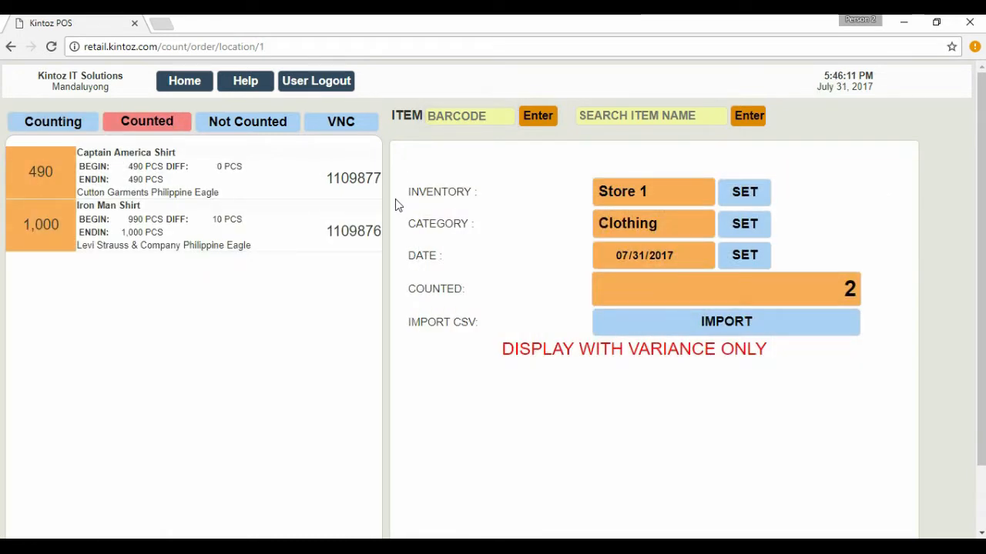
Open the CSV import for the counted items, and display the items not yet counted.
left_click(731, 319)
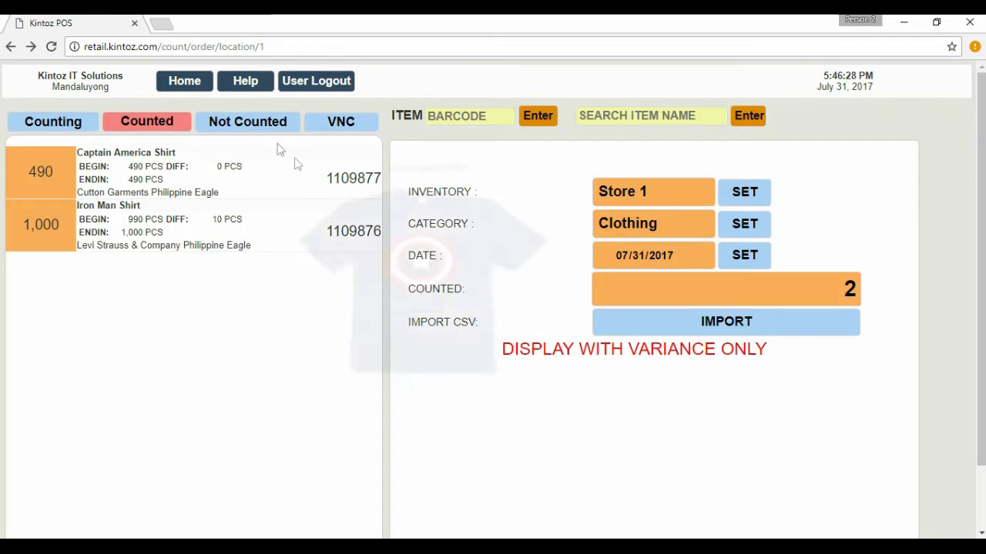
left_click(264, 129)
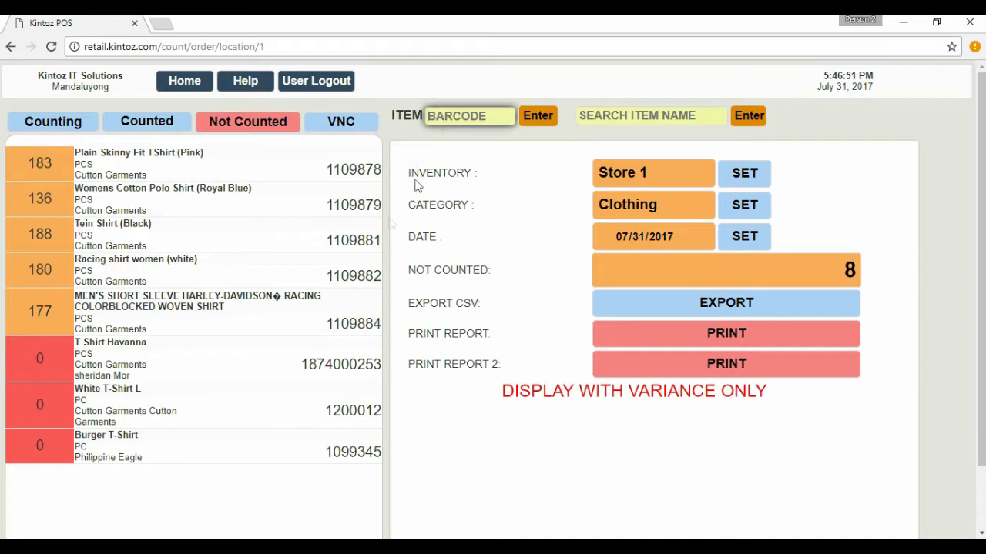
Enter a count of 150 for the pink Plain Skinny Fit TShirt as 150*1109878.
type("15")
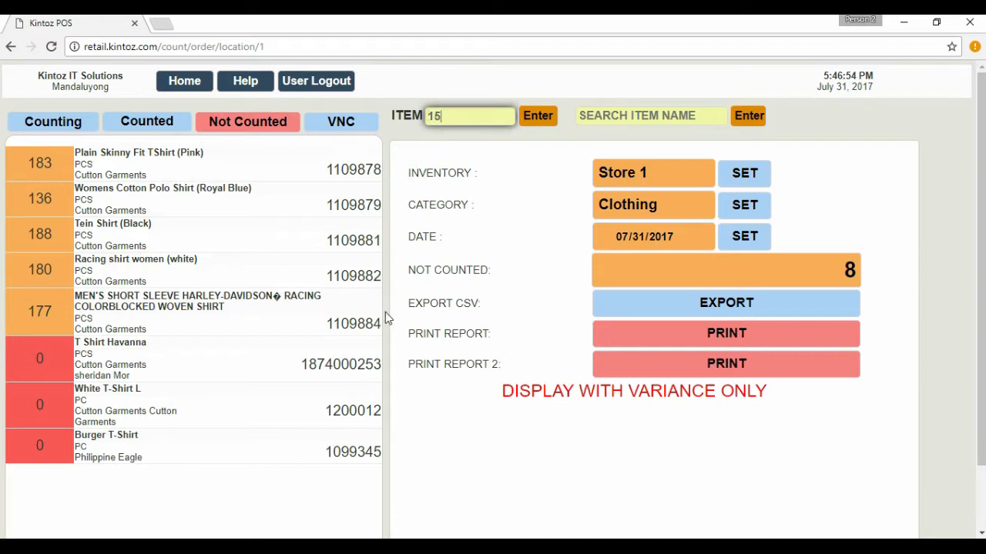
type("0*1109878")
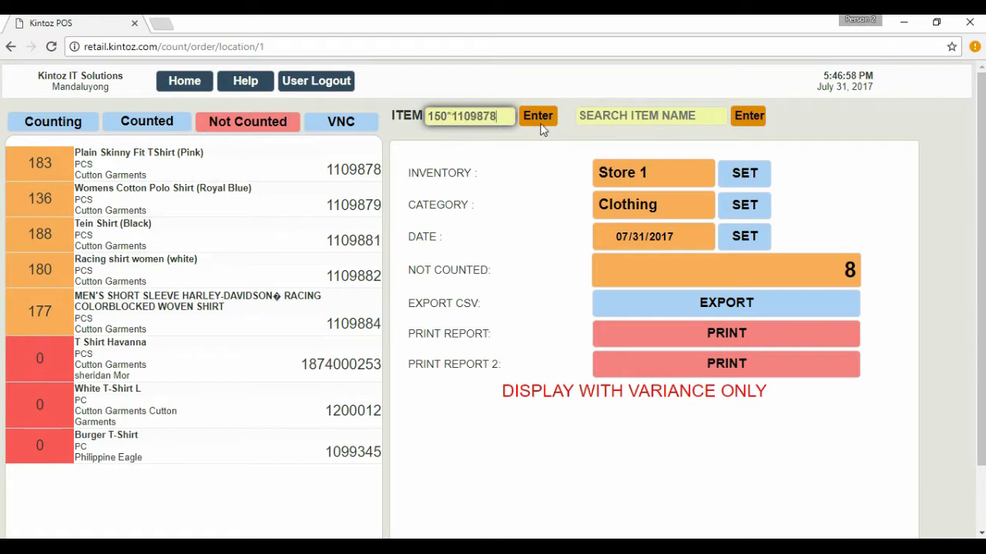
key("Return")
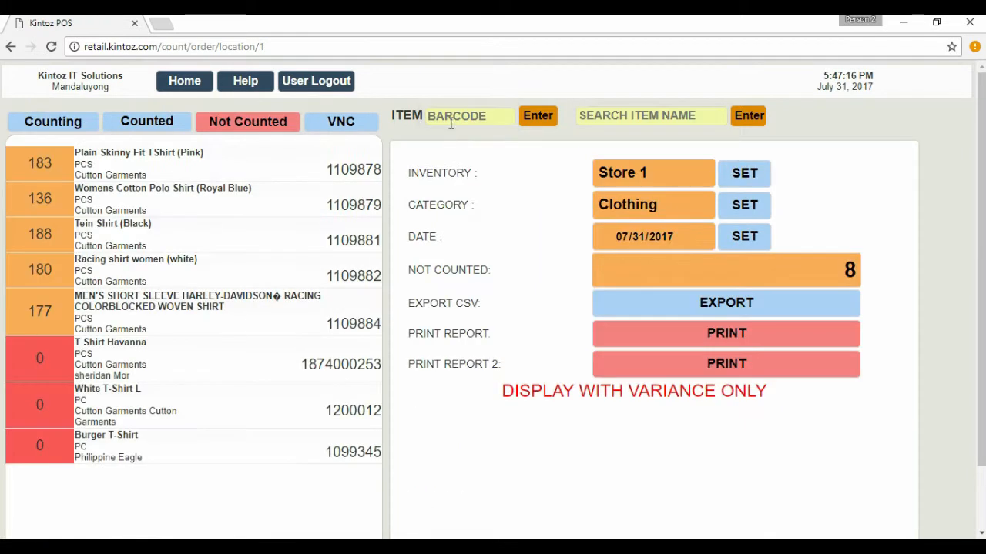
Enter a count of 136 for the royal blue women's polo shirt as 136*1109879.
left_click(451, 124)
type("136*1109879")
left_click(533, 119)
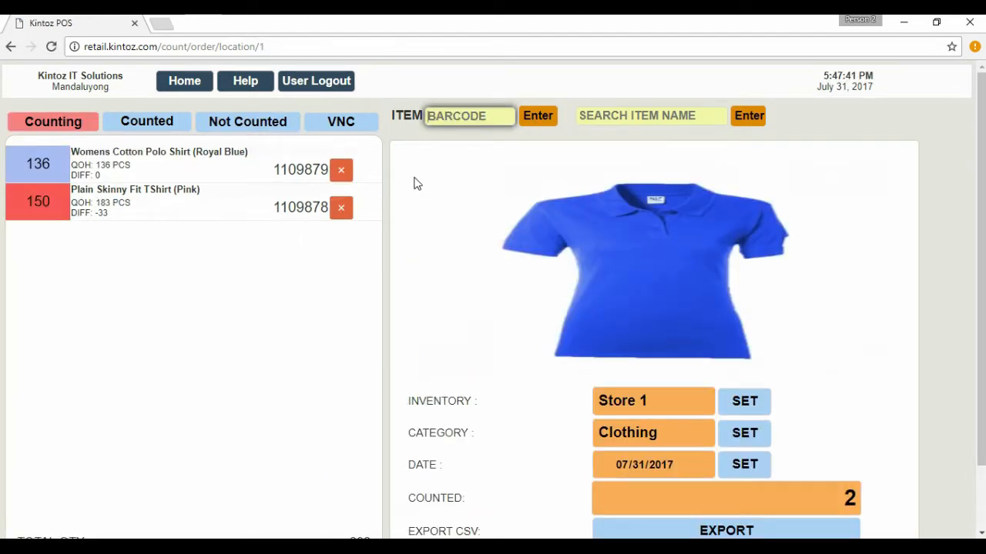
Enter a count of 700 for the Burger T-Shirt as 700*1099345.
type("700*1099345")
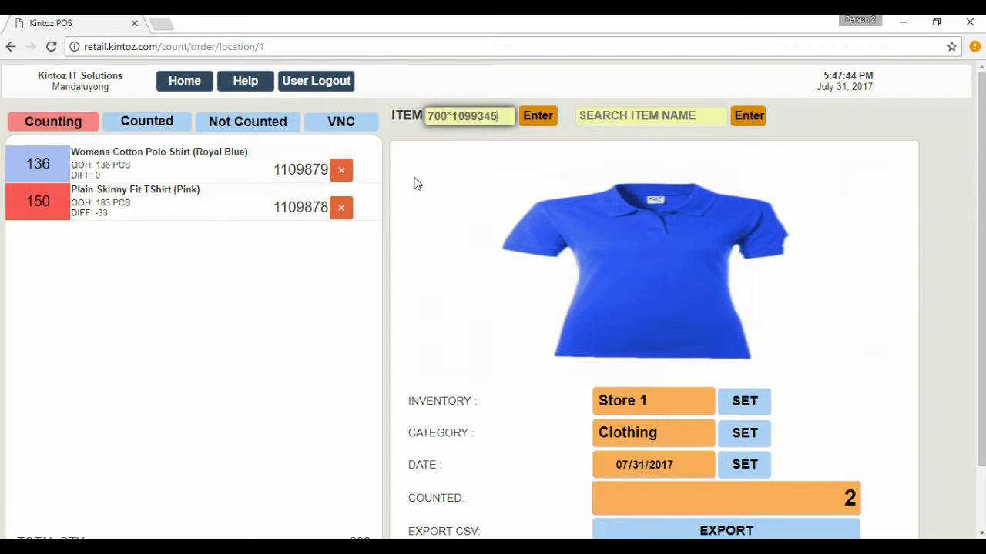
left_click(546, 116)
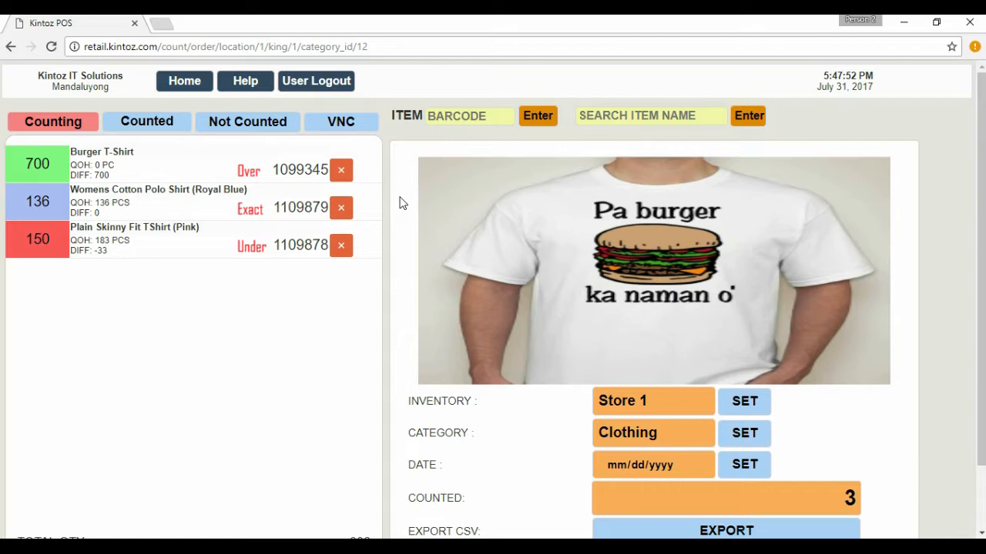
Export the current counting list as a CSV backup and open the downloaded file.
scroll(400, 202, "down", 1)
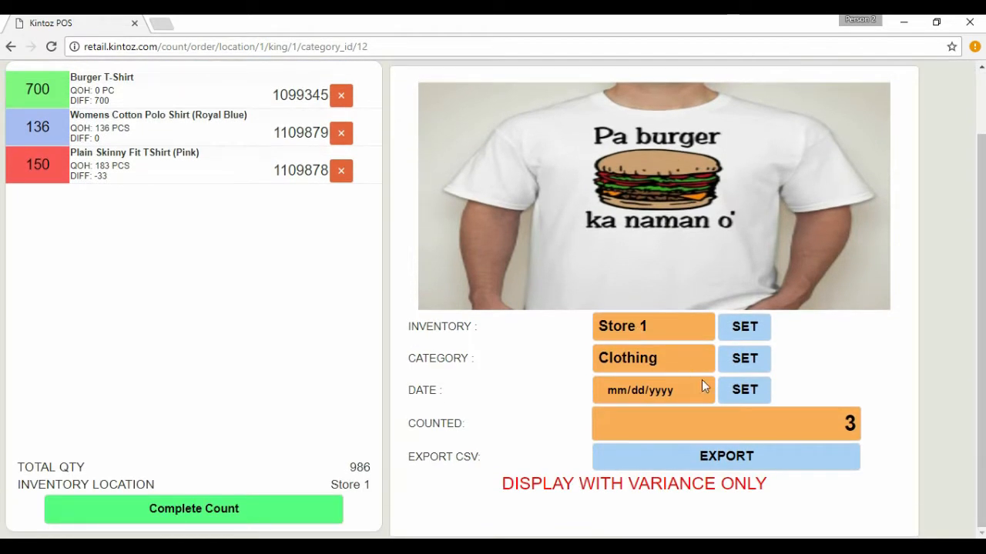
left_click(762, 456)
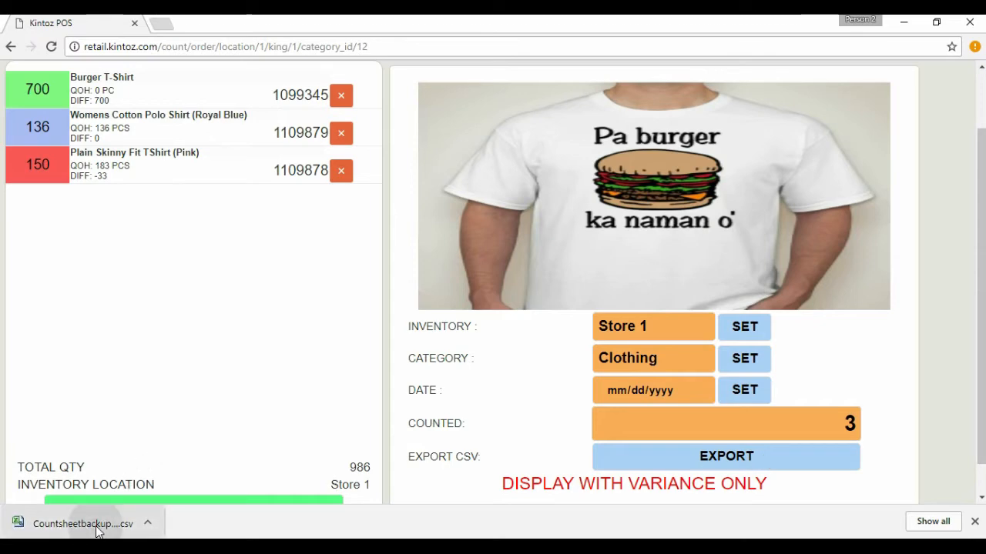
left_click(85, 525)
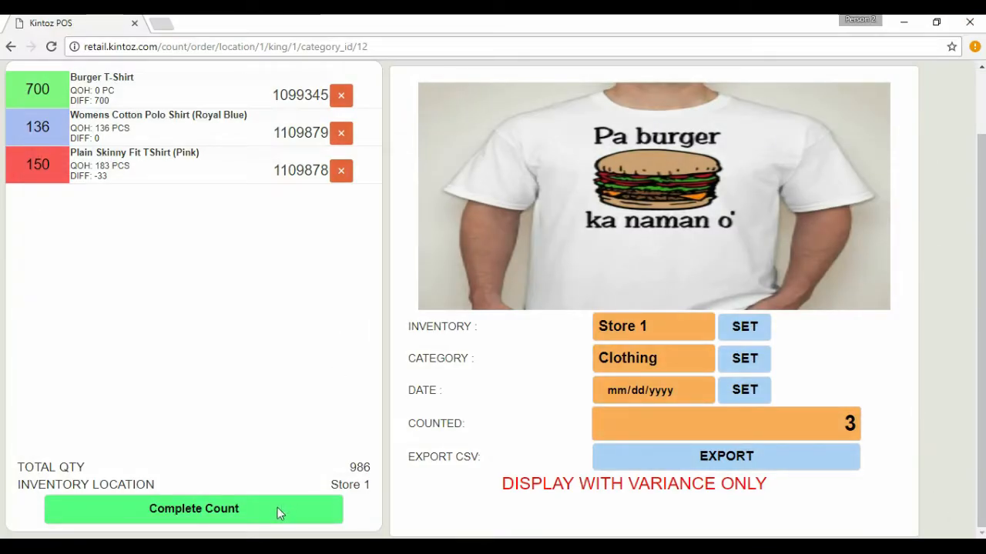
Complete the current count, and export the not-counted items to a CSV file opened in Excel.
left_click(277, 511)
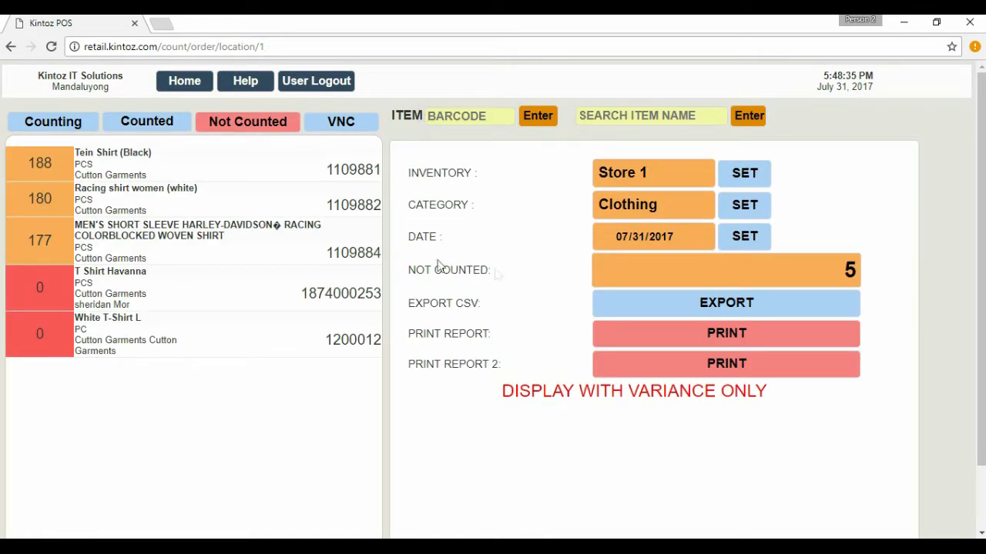
left_click(658, 304)
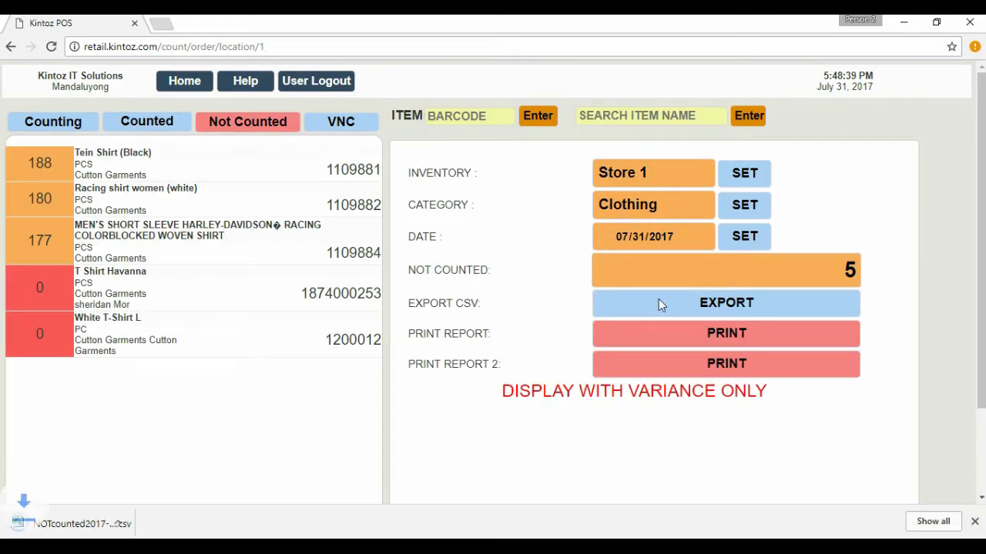
left_click(77, 523)
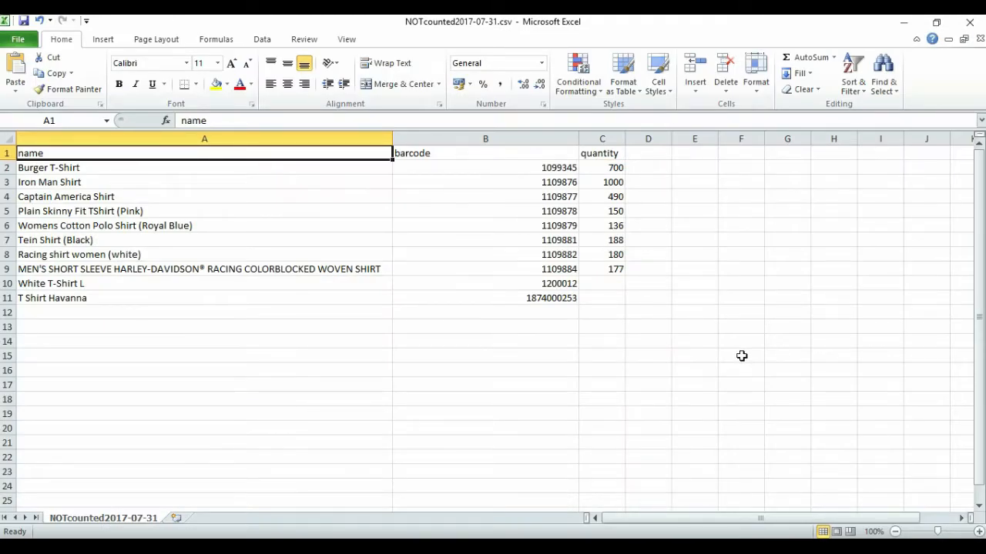
Close the exported spreadsheet and open the first not-counted print report, checking its type and location options.
left_click(970, 22)
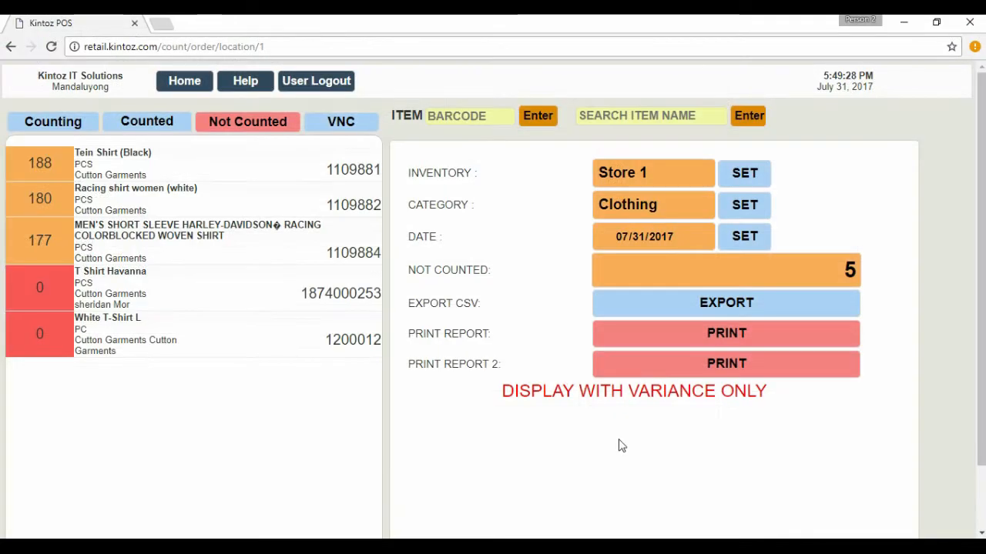
left_click(778, 333)
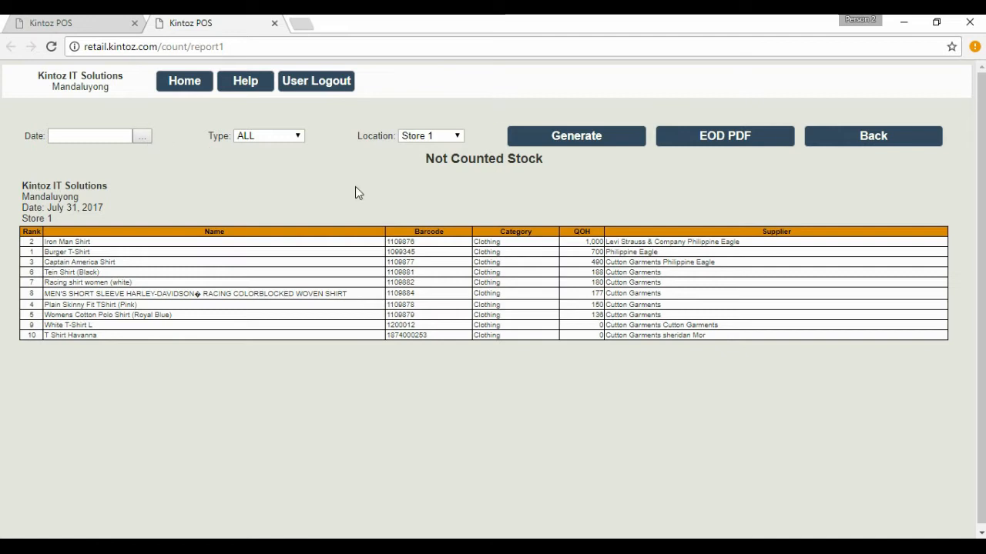
left_click(281, 137)
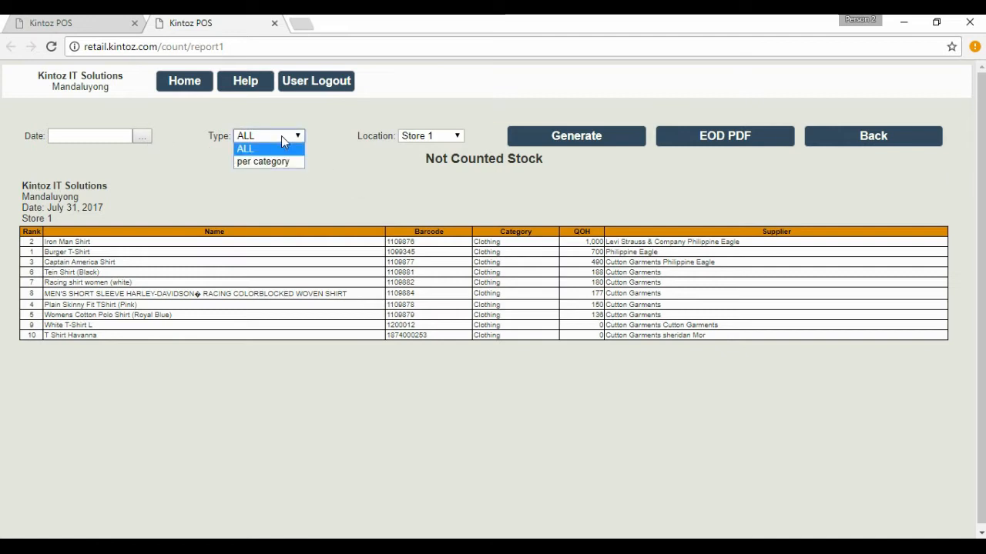
left_click(281, 135)
left_click(454, 137)
left_click(455, 138)
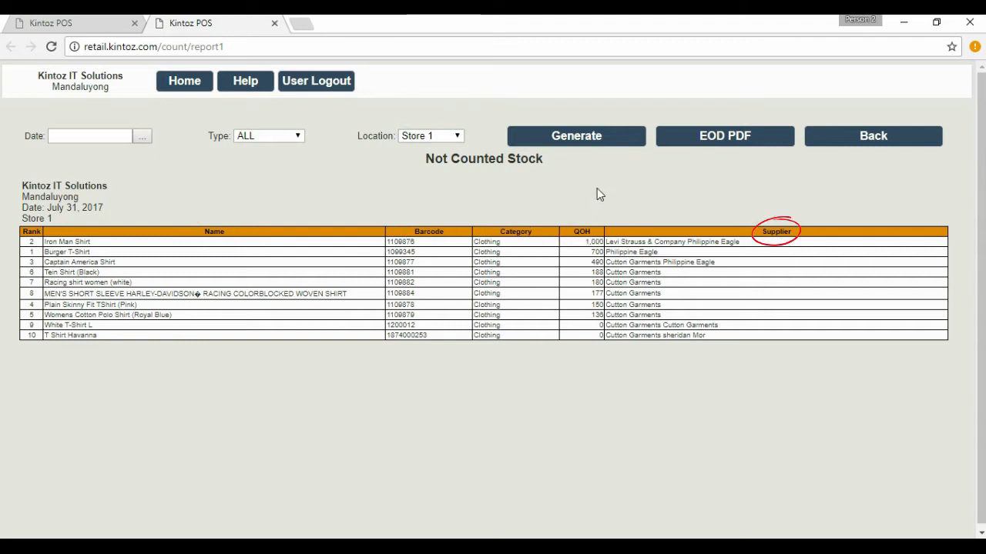
left_click(743, 141)
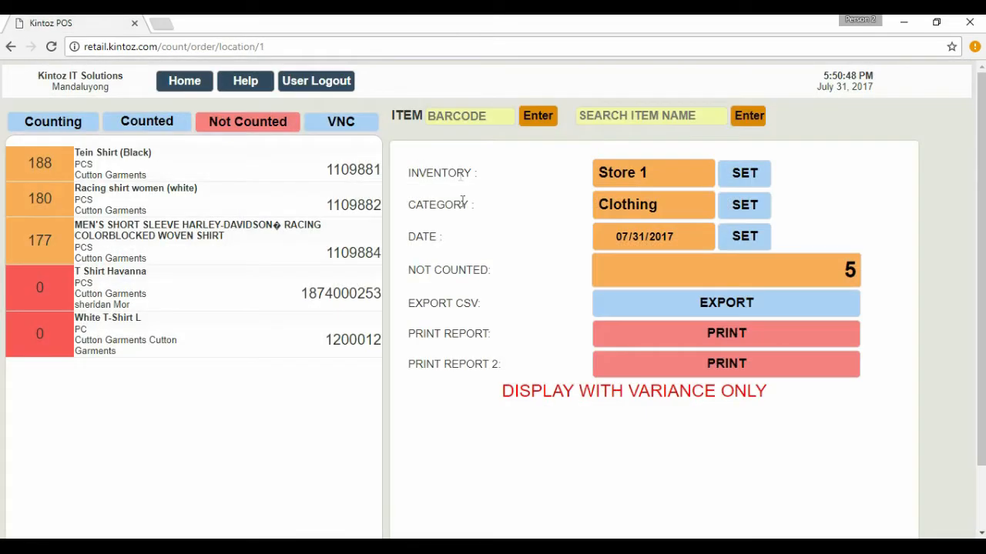
Open Print Report 2 for the not-counted stock, look through it down to the signature lines, and close it.
left_click(821, 373)
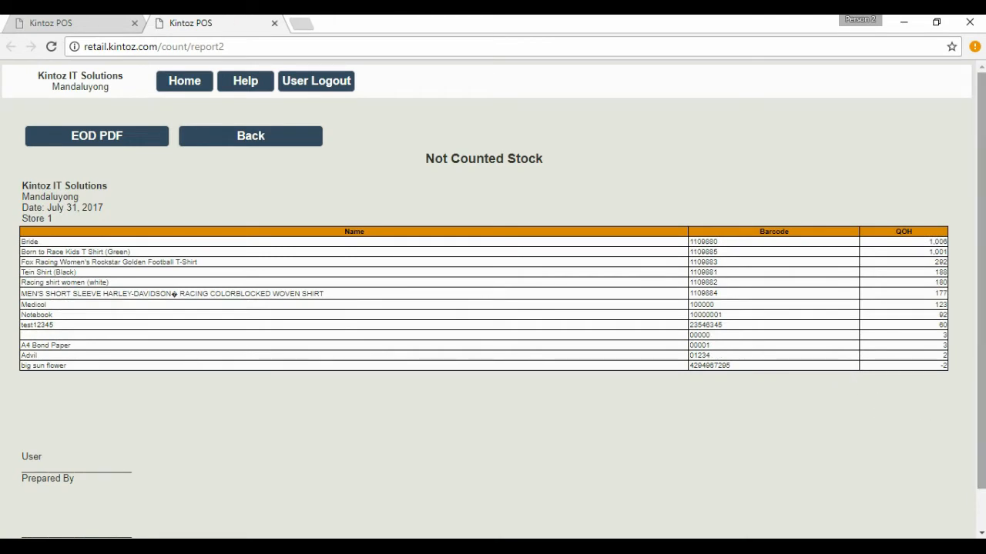
left_click_drag(981, 395, 981, 435)
key("ctrl+w")
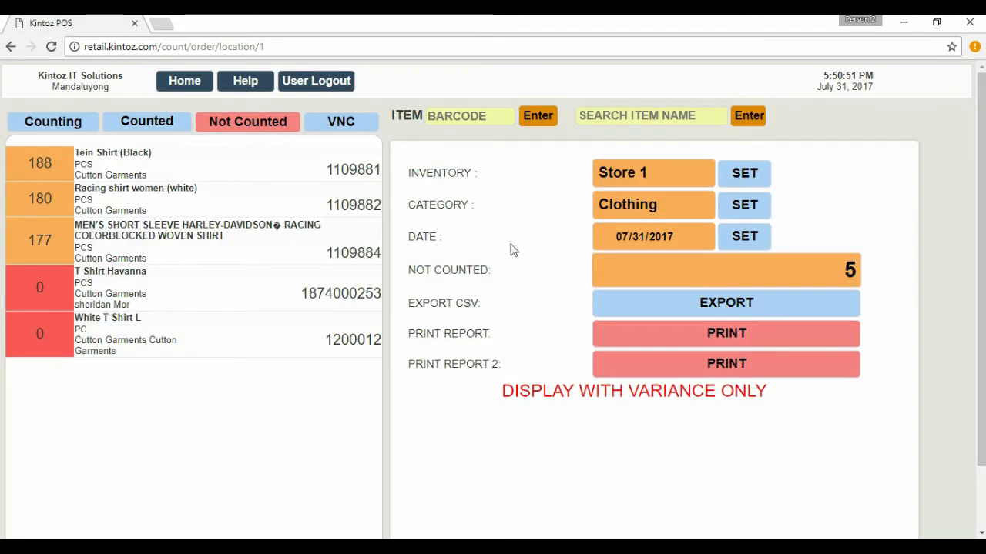
Switch to the VNC variance list for Store 1 clothing, view its detailed print report, and close the report.
left_click(348, 121)
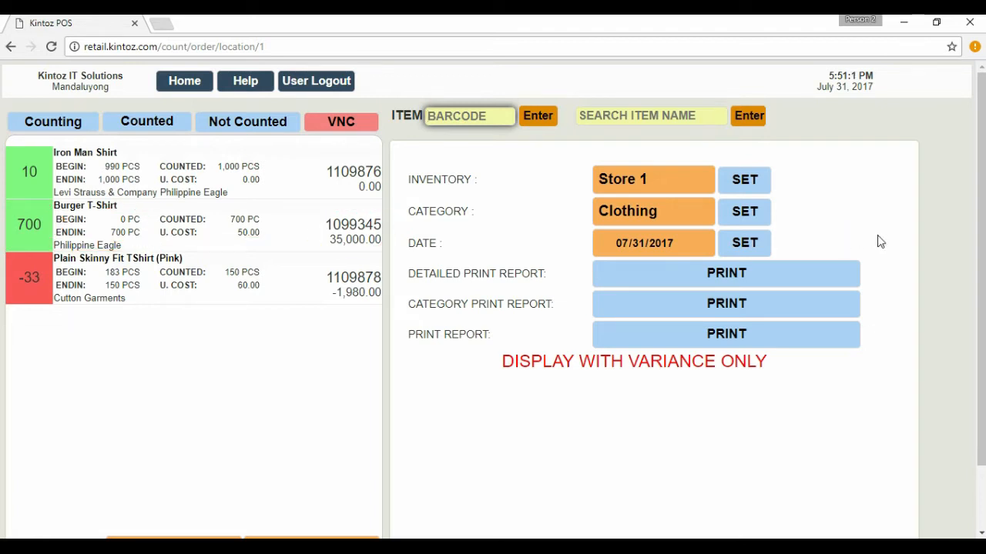
left_click(827, 276)
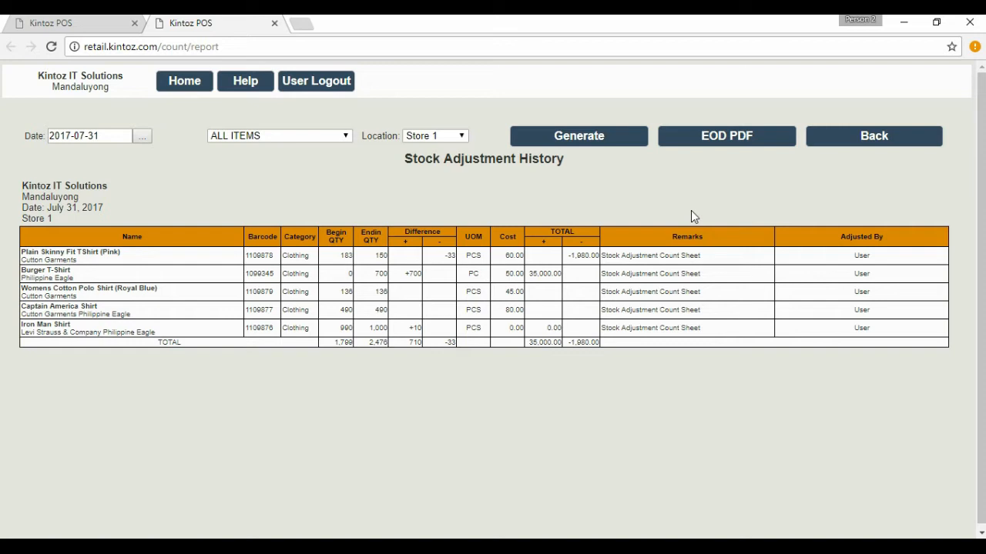
left_click(274, 23)
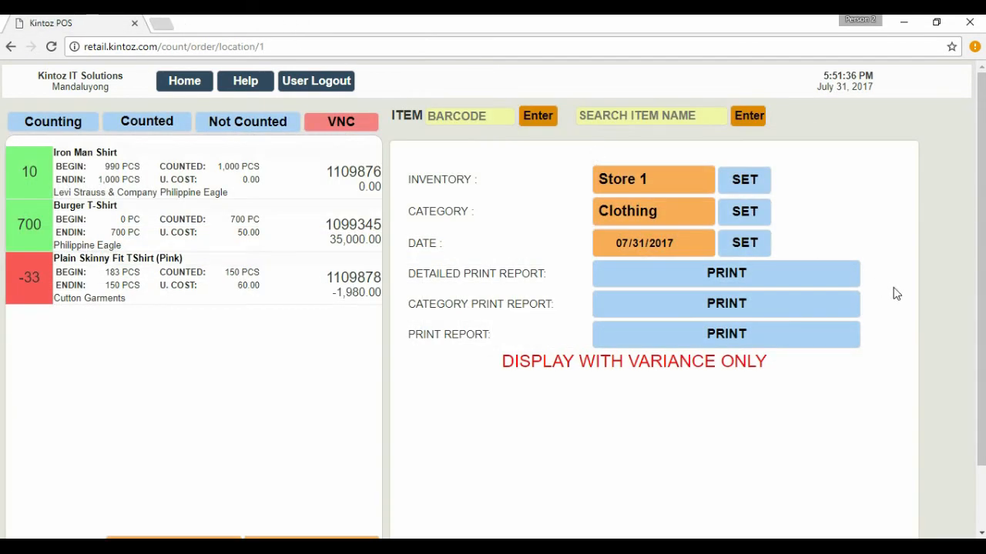
View the category print report and the variance print report for the Store 1 count, closing each one after review.
left_click(829, 311)
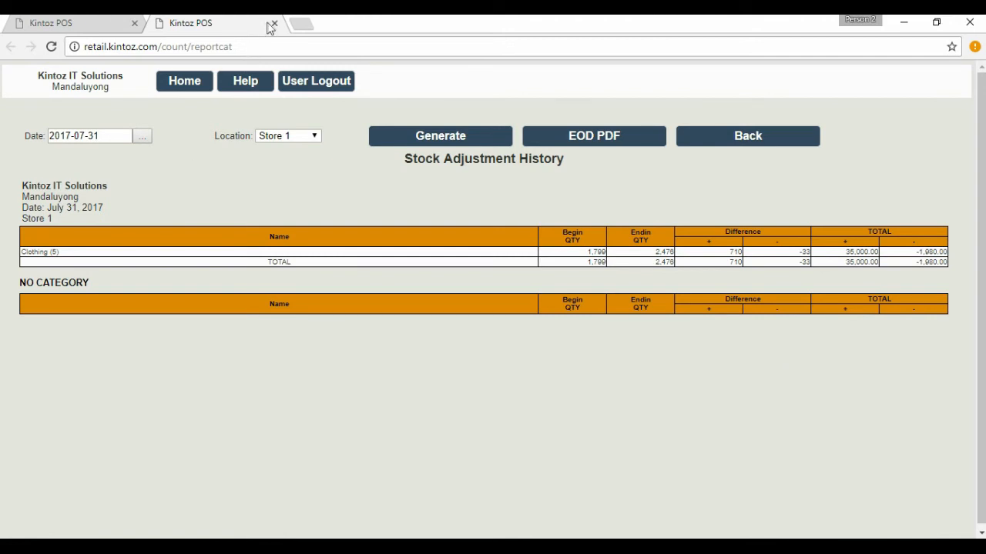
left_click(274, 23)
left_click(815, 335)
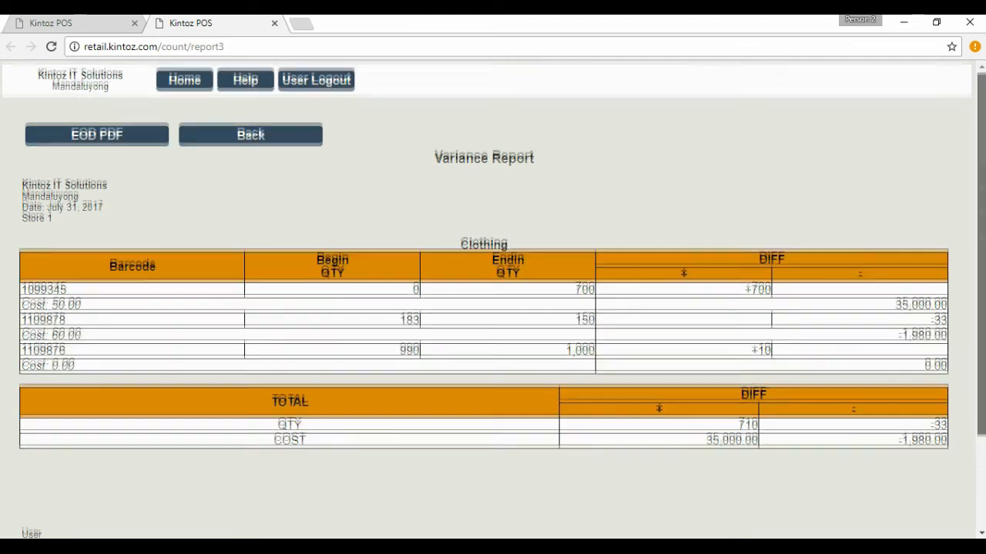
left_click_drag(982, 201, 982, 296)
key("ctrl+w")
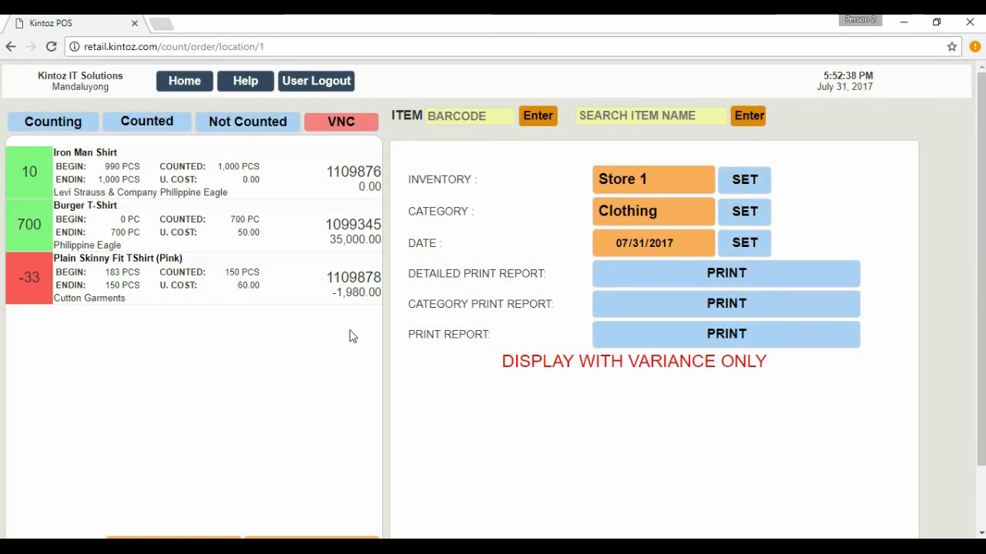
Check the total quantity and total cost of the variances, and display the list of counted items.
scroll(493, 301, "down", 1)
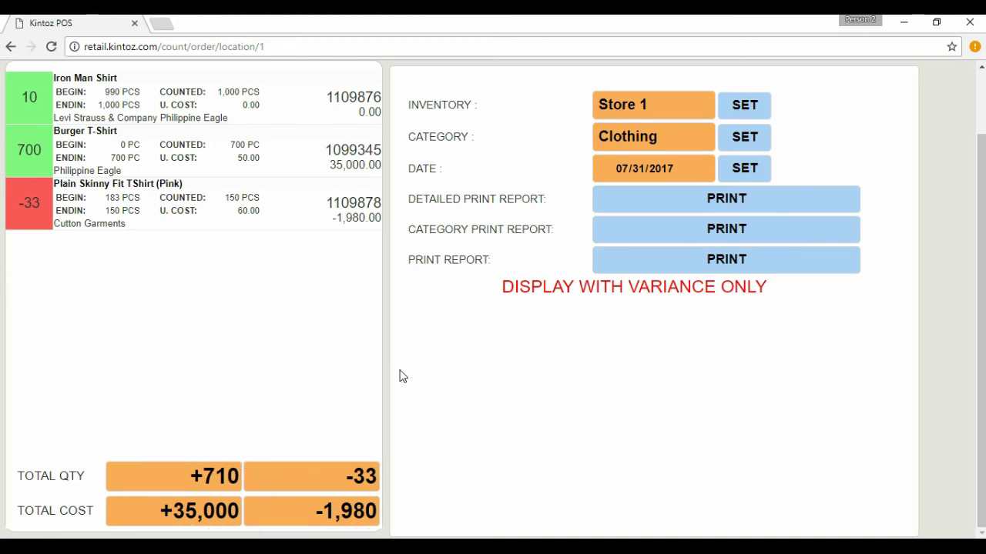
scroll(399, 376, "up", 1)
left_click(148, 121)
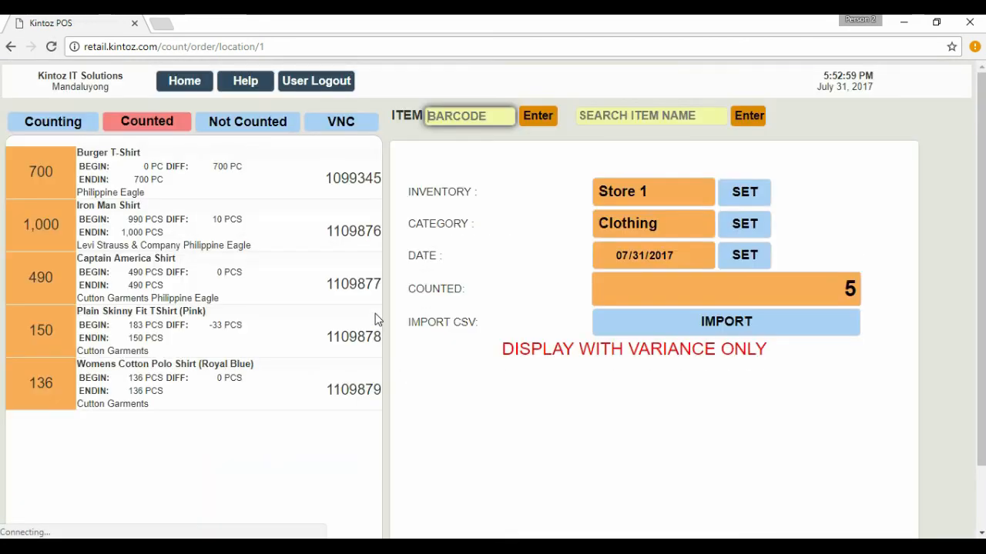